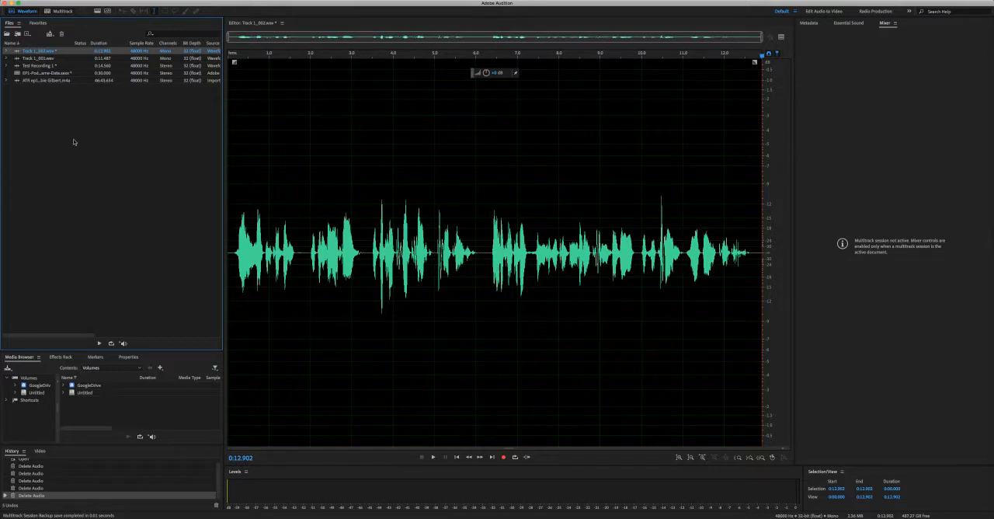
# Import Content Amplification Podcast Intro.mp3 and Episode 2 Raw.wav into the project files.
pyautogui.click(57, 117)
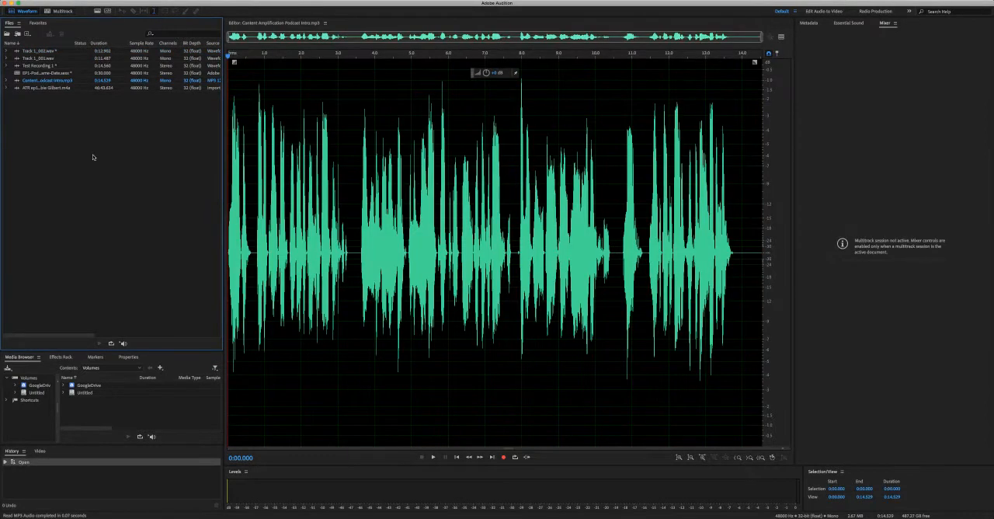
pyautogui.doubleClick(93, 157)
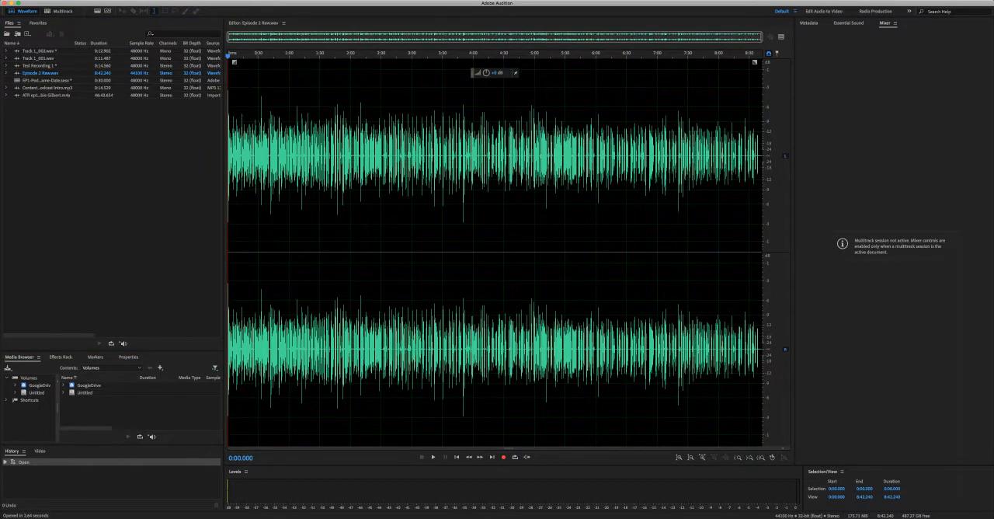
# In the multitrack session, replace the recorded Track 1 clip with the podcast intro and place Episode 2 Raw on Track 2 just after it.
pyautogui.click(63, 10)
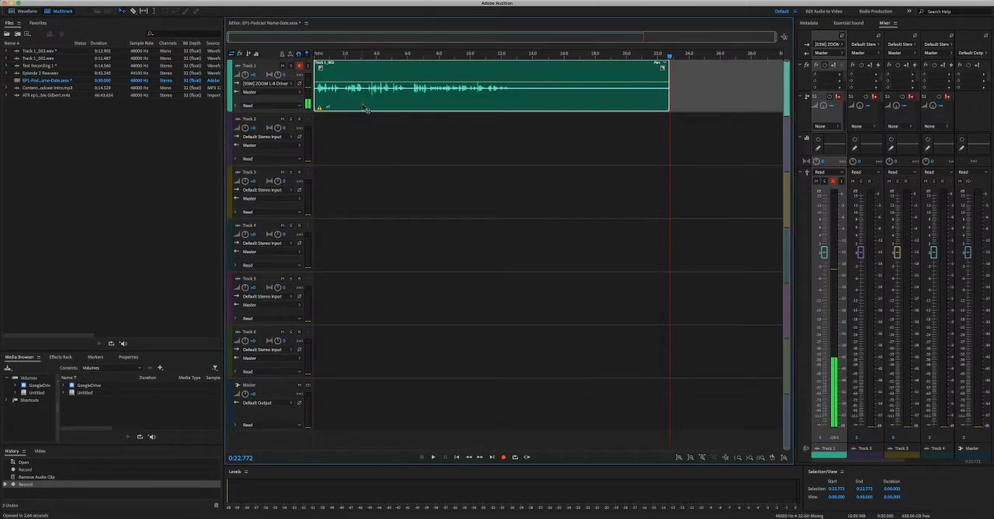
pyautogui.press('Delete')
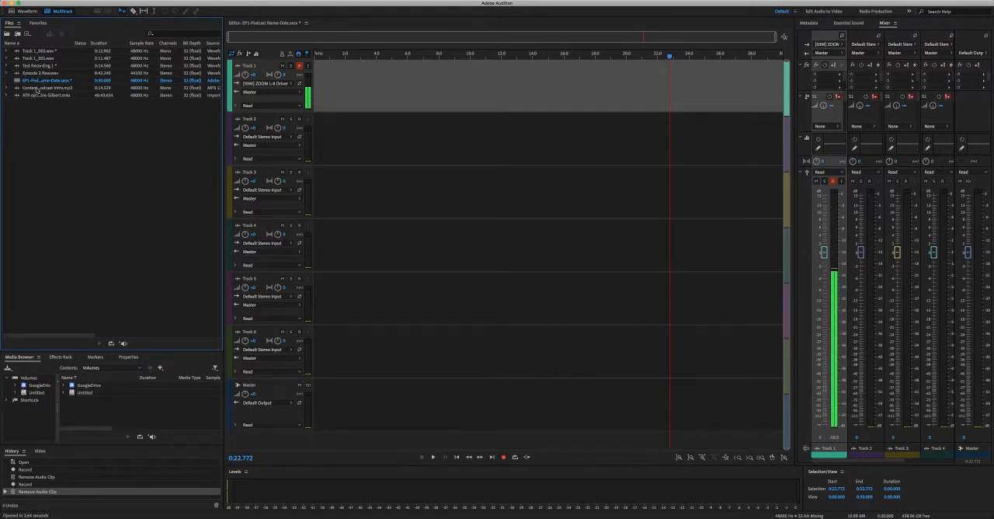
pyautogui.moveTo(36, 90); pyautogui.dragTo(308, 96)
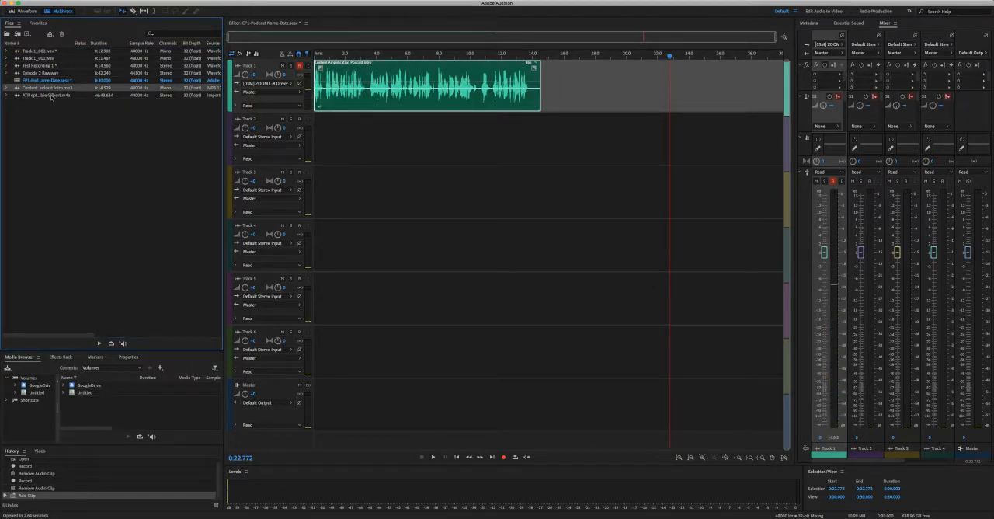
pyautogui.moveTo(35, 74); pyautogui.dragTo(549, 141)
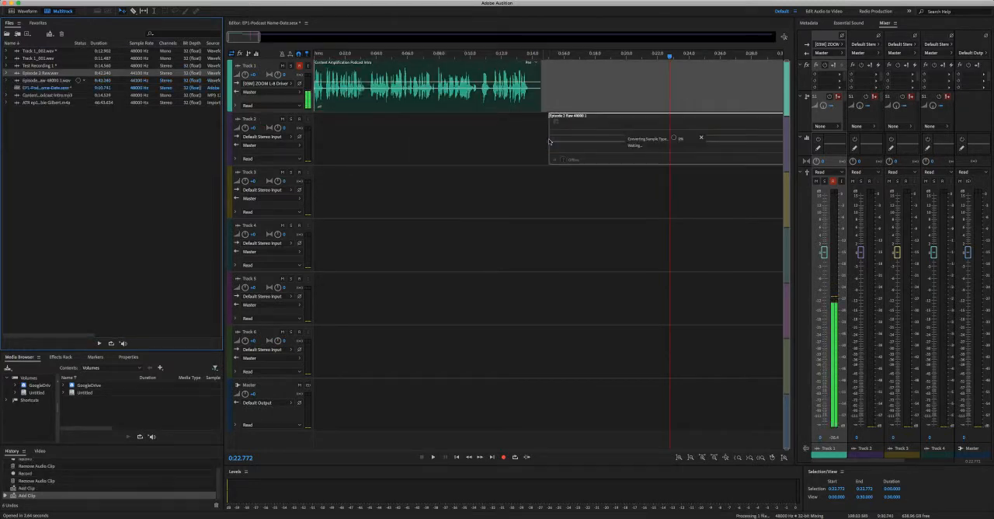
# Play the first few seconds of the podcast intro from the start of the session.
pyautogui.click(315, 54)
pyautogui.press('space')
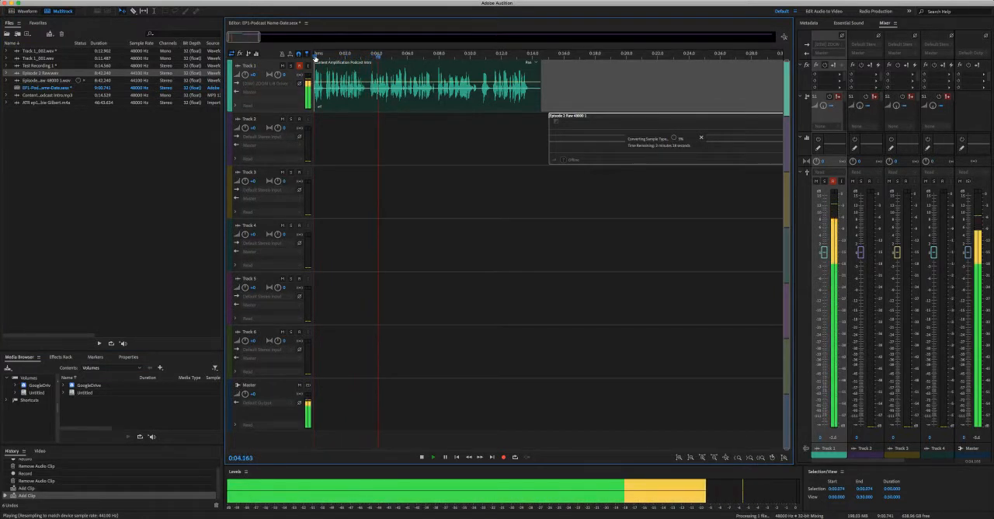
pyautogui.press('space')
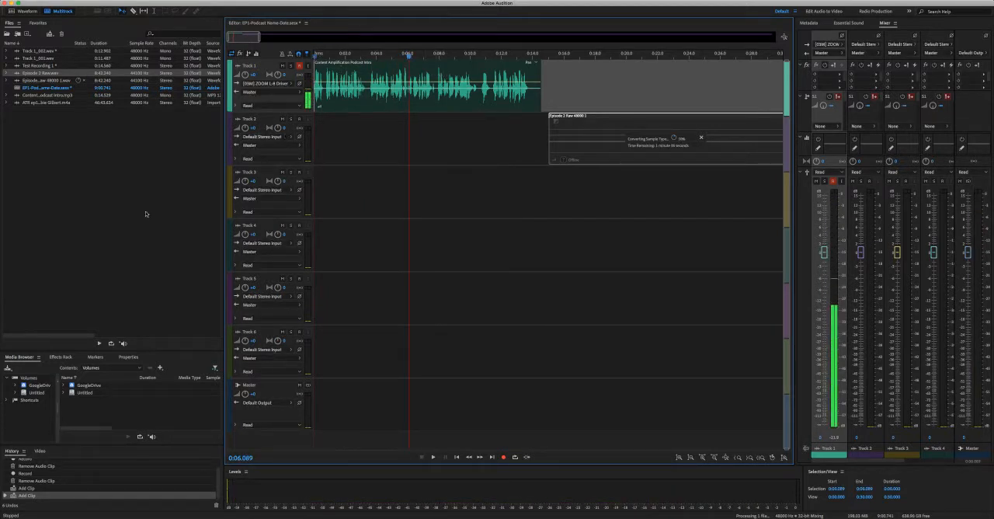
# Import the 90s Old School Boom Bap instrumental MP3 and place it on Track 3 at the session start.
pyautogui.click(116, 157)
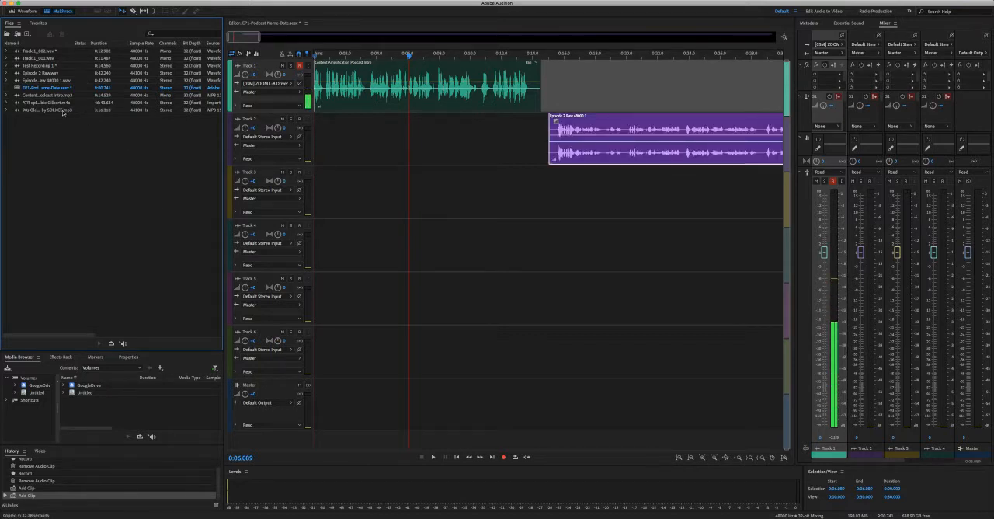
pyautogui.moveTo(59, 111); pyautogui.dragTo(295, 206)
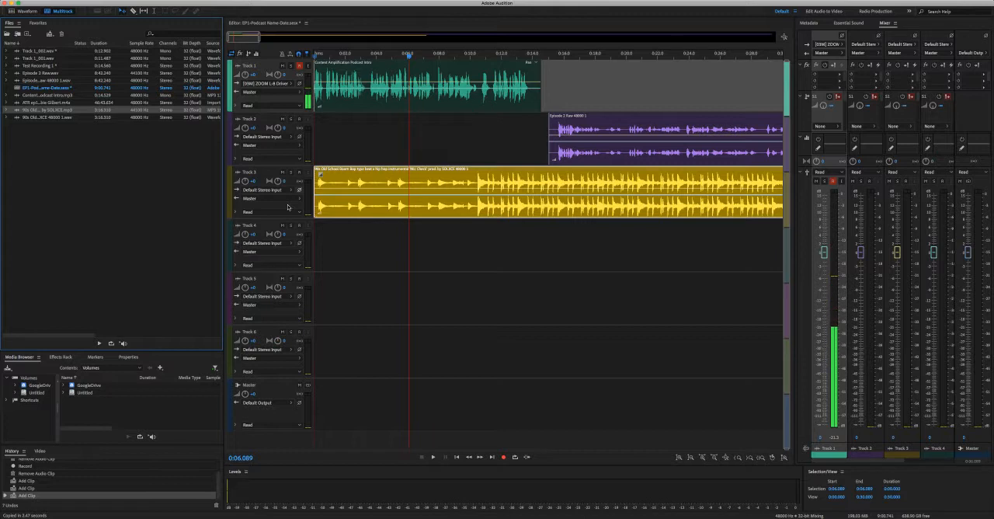
# Play the session from 0:00 through the intro into the start of the episode to hear the music mix.
pyautogui.click(334, 56)
pyautogui.moveTo(334, 57); pyautogui.dragTo(308, 56)
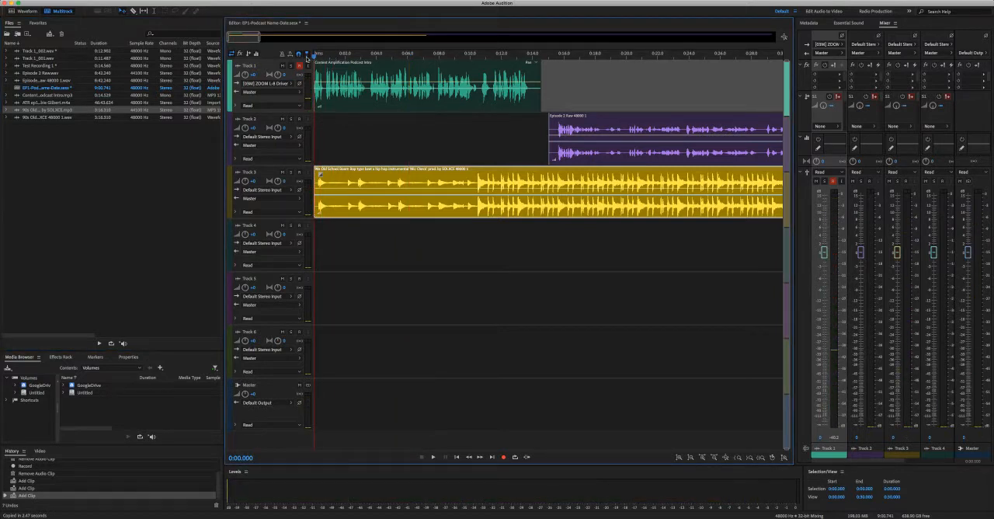
pyautogui.press('space')
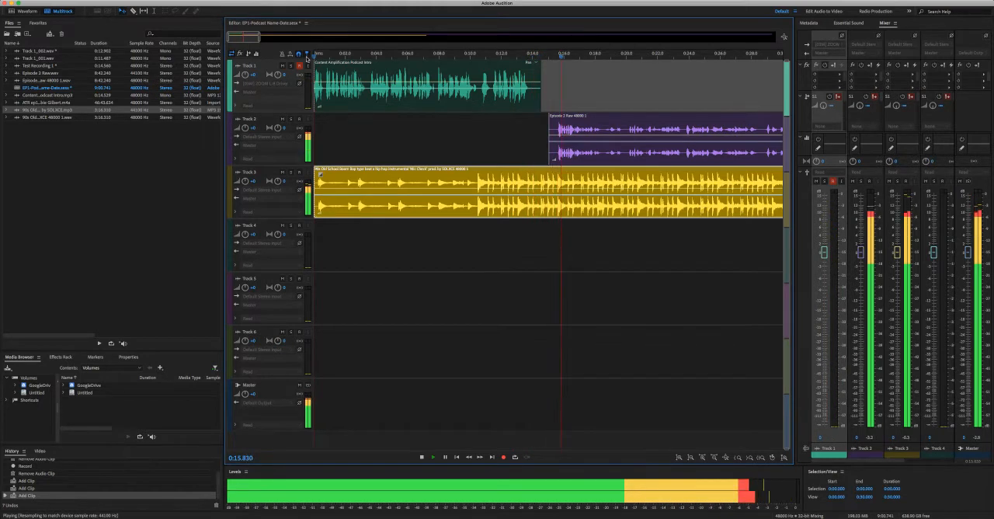
pyautogui.press('space')
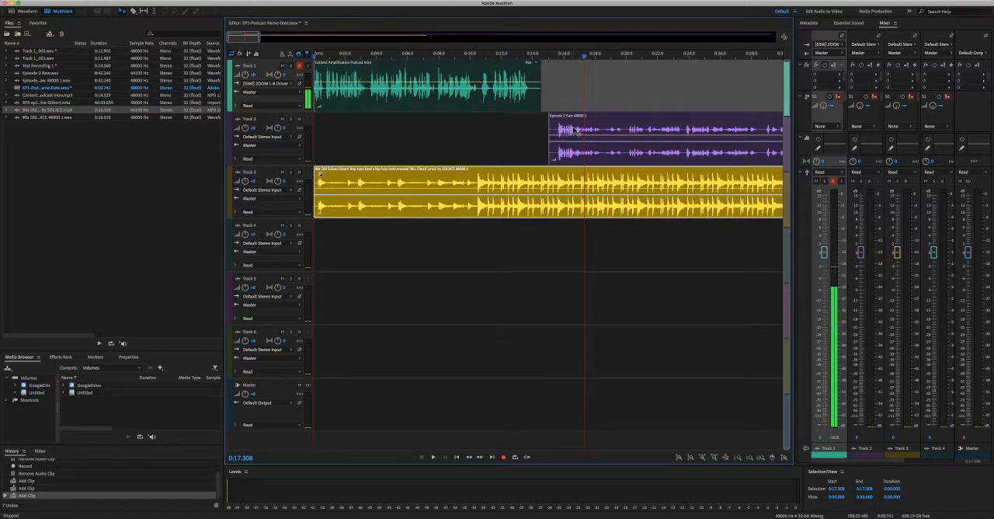
# Move the Episode 2 Raw clip earlier to about 0:13 so it overlaps the intro's end, and play the transition.
pyautogui.moveTo(572, 124); pyautogui.dragTo(543, 128)
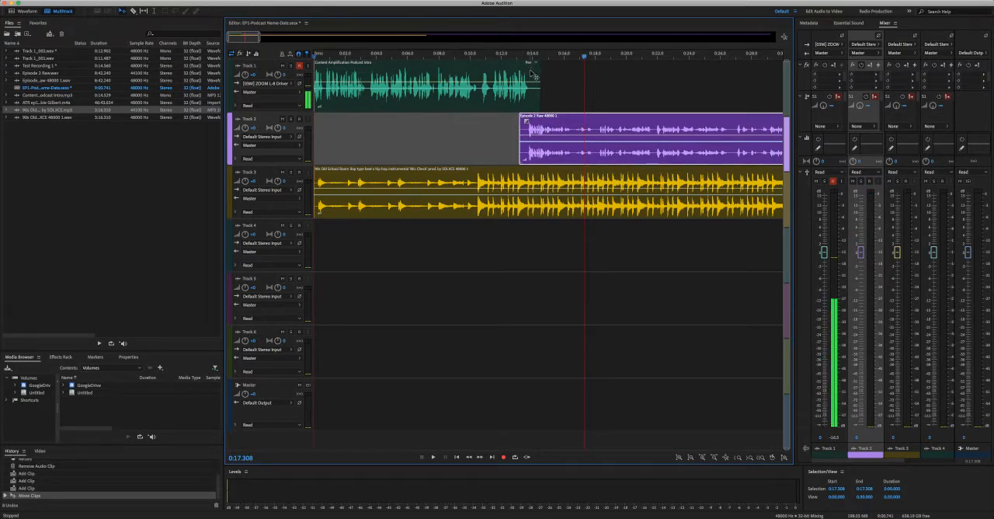
pyautogui.click(502, 56)
pyautogui.press('space')
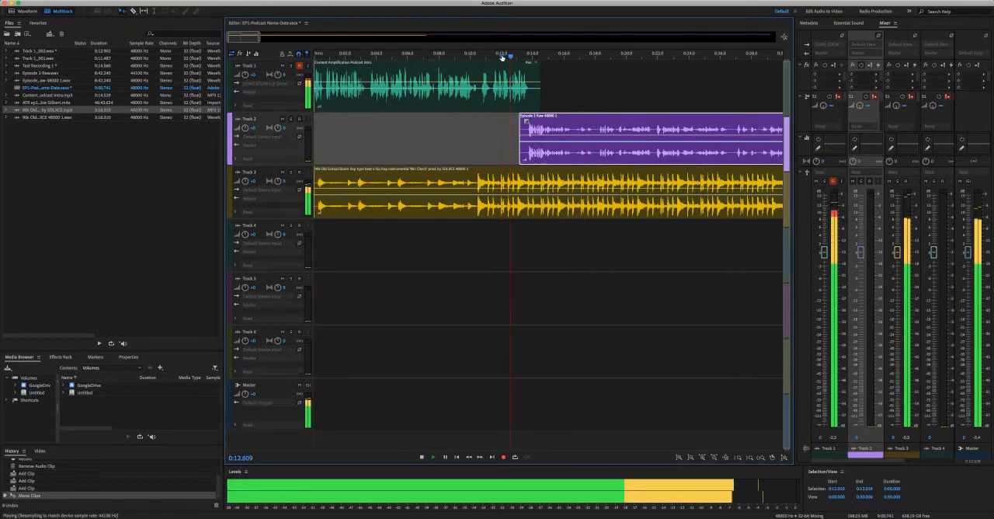
pyautogui.press('space')
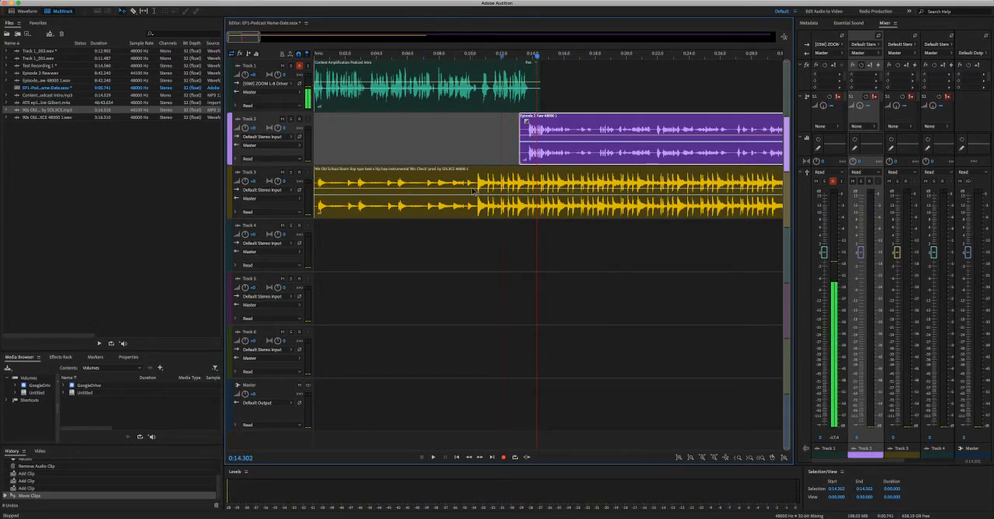
# Mute Track 3 and play the intro-to-episode transition without music.
pyautogui.click(282, 172)
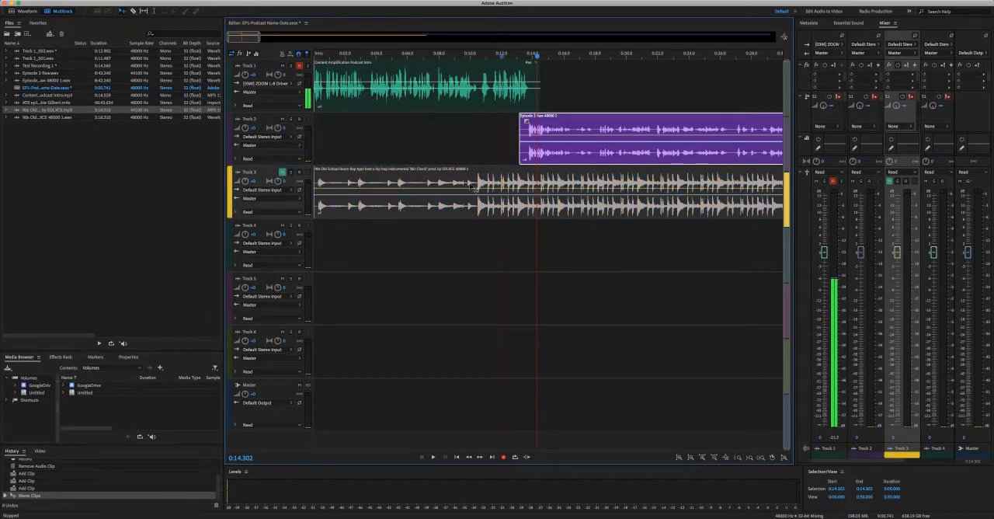
pyautogui.click(495, 57)
pyautogui.press('space')
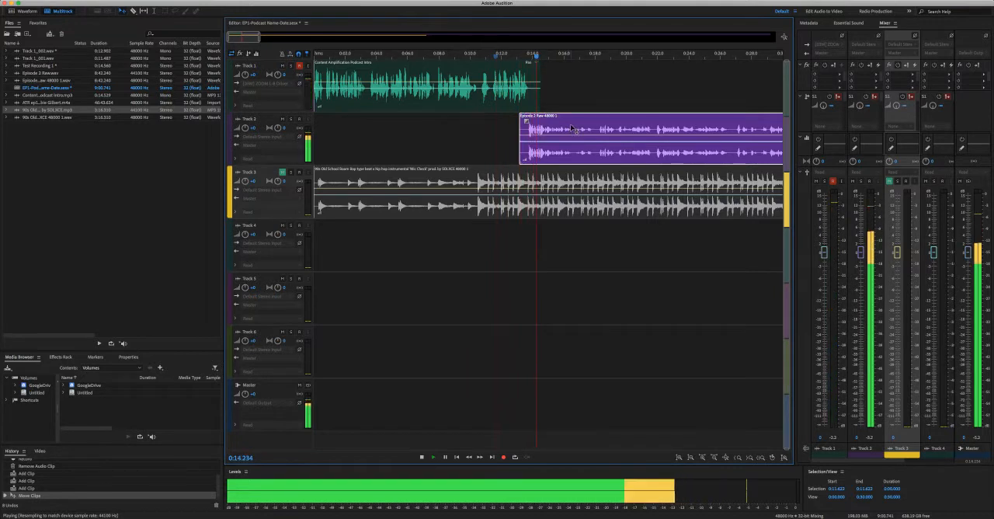
pyautogui.press('space')
# Shift the Episode 2 Raw clip slightly later on Track 2 and replay the transition from about 0:13.
pyautogui.moveTo(571, 127); pyautogui.dragTo(578, 127)
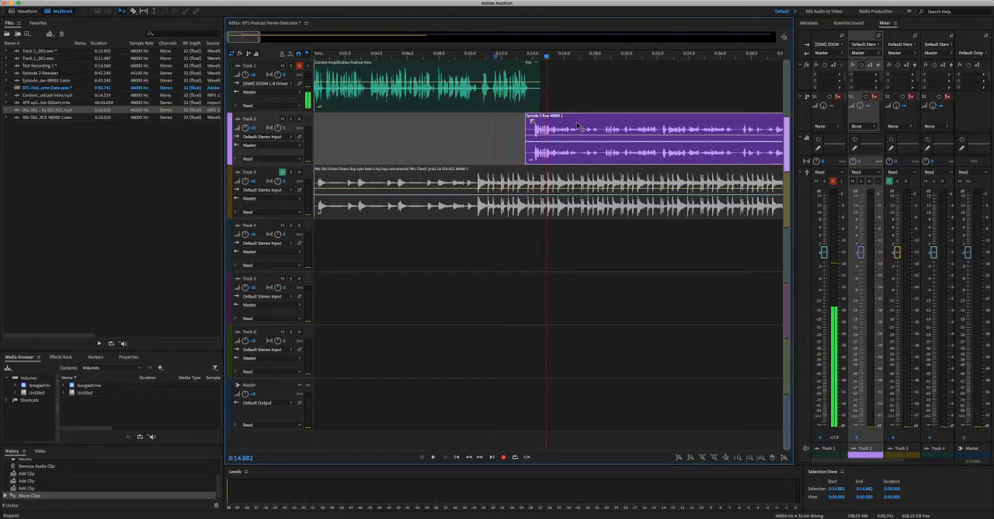
pyautogui.click(521, 58)
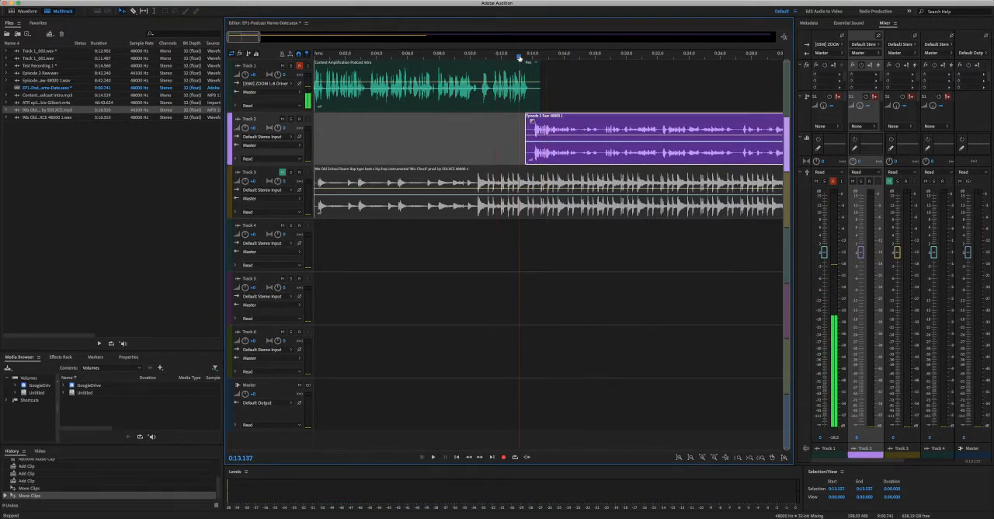
pyautogui.press('space')
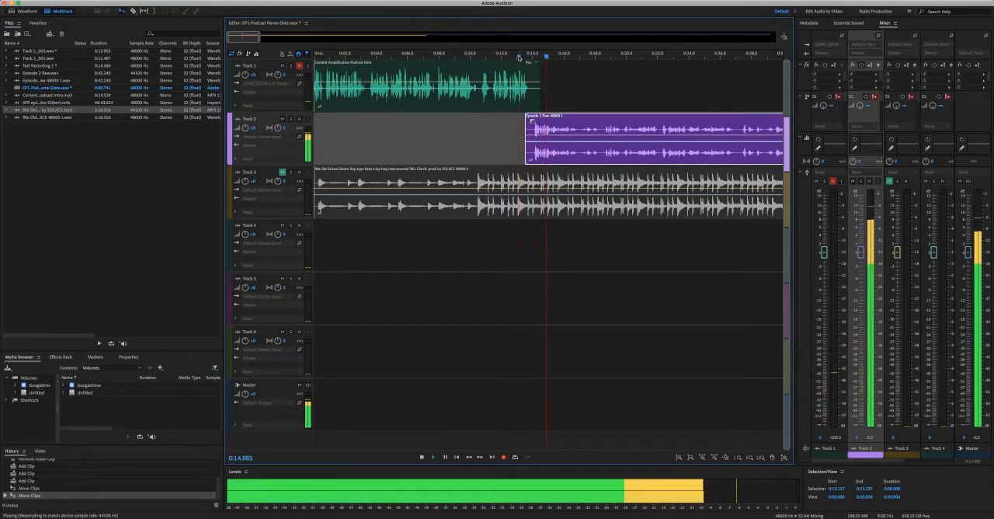
pyautogui.press('space')
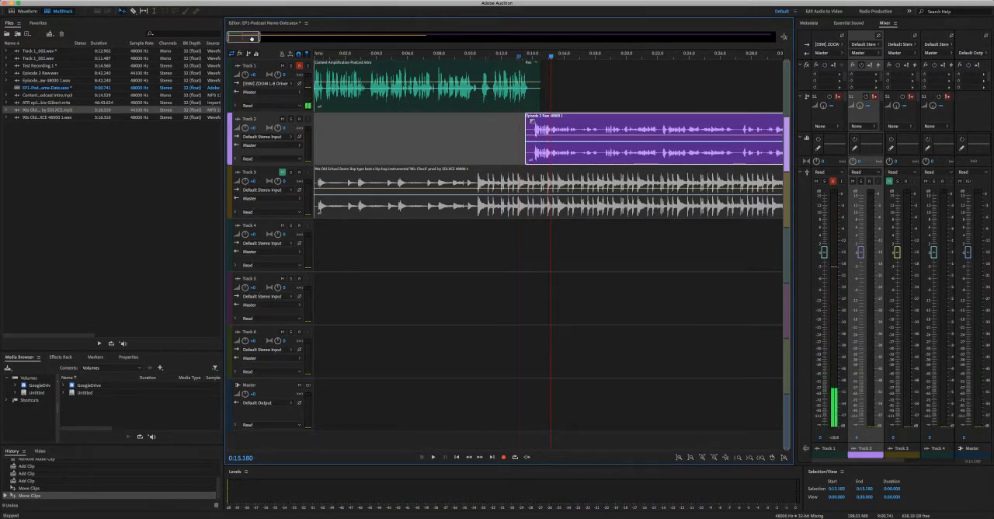
# Import the Content Amplification Podcast Outro MP3 and place it on Track 1, overlapping the end of the episode clip.
pyautogui.moveTo(253, 38); pyautogui.dragTo(422, 59)
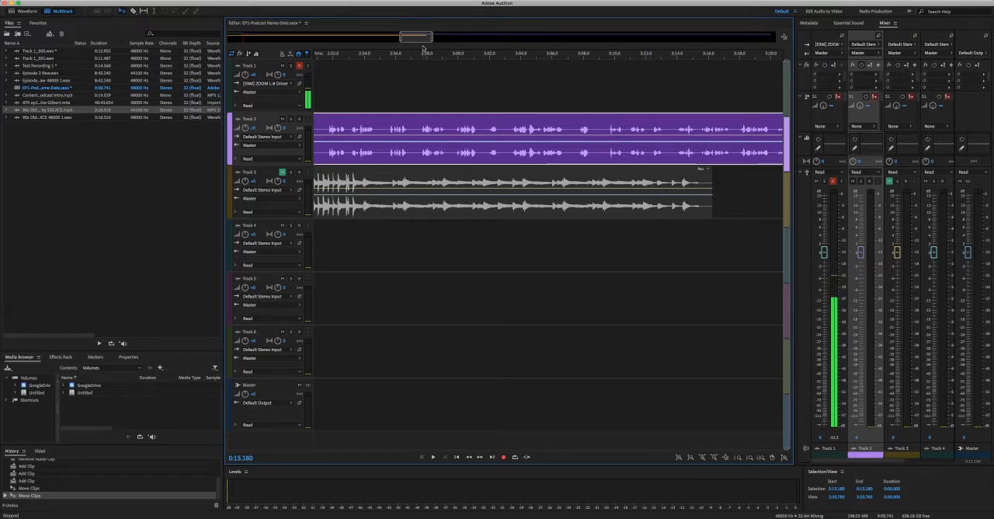
pyautogui.moveTo(423, 47); pyautogui.dragTo(764, 46)
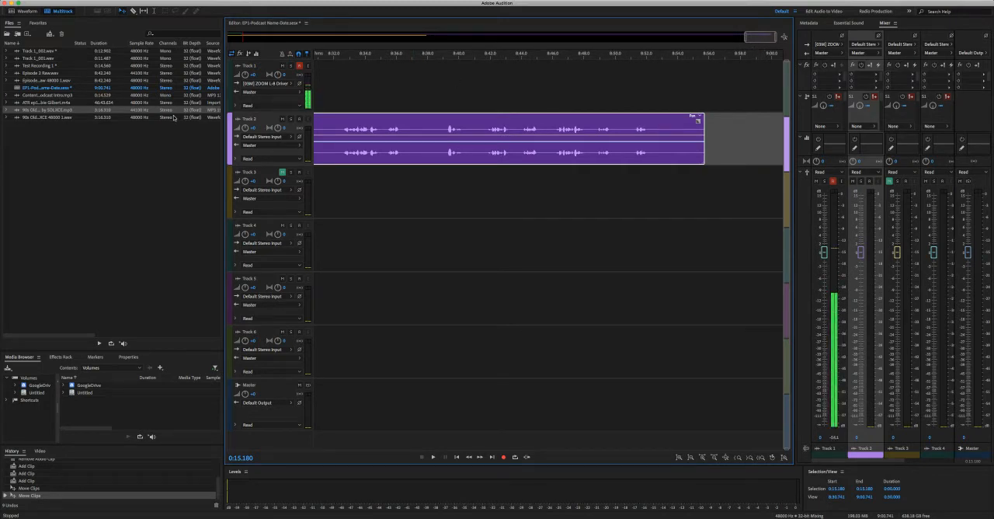
pyautogui.click(45, 148)
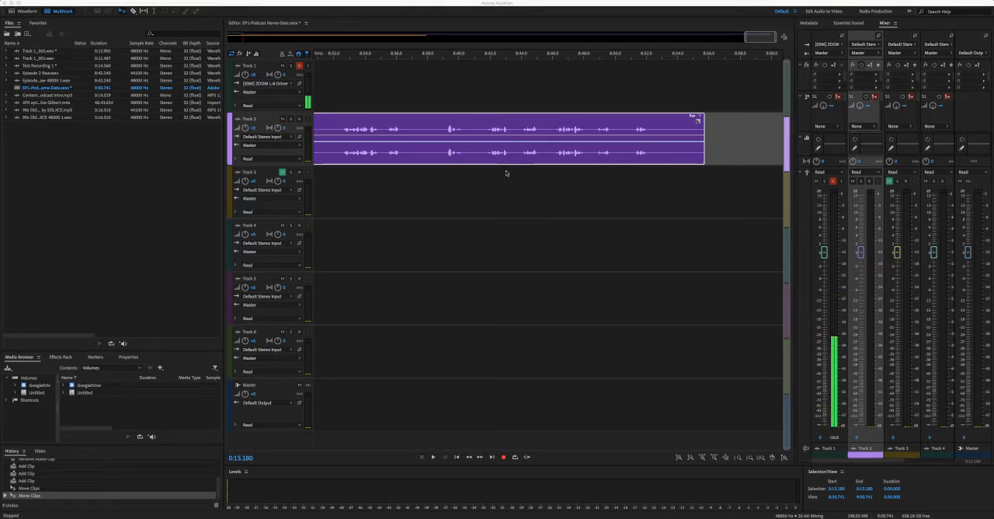
pyautogui.click(621, 258)
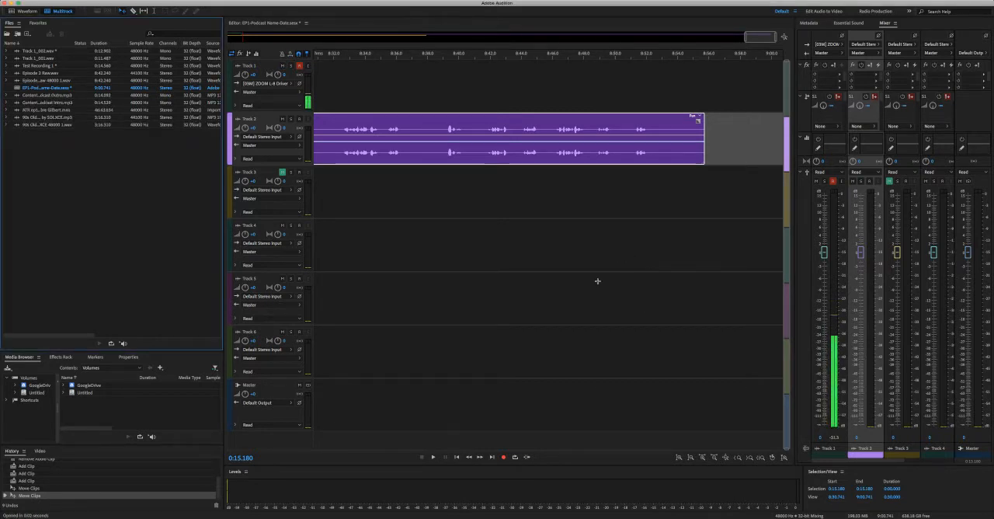
pyautogui.click(44, 95)
pyautogui.moveTo(44, 95); pyautogui.dragTo(652, 200)
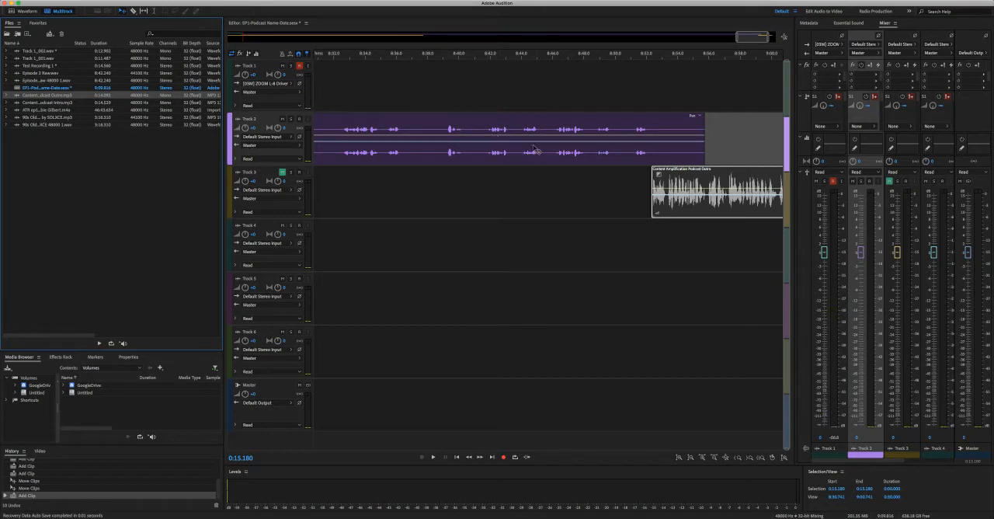
pyautogui.moveTo(739, 38); pyautogui.dragTo(754, 77)
pyautogui.moveTo(641, 189); pyautogui.dragTo(645, 93)
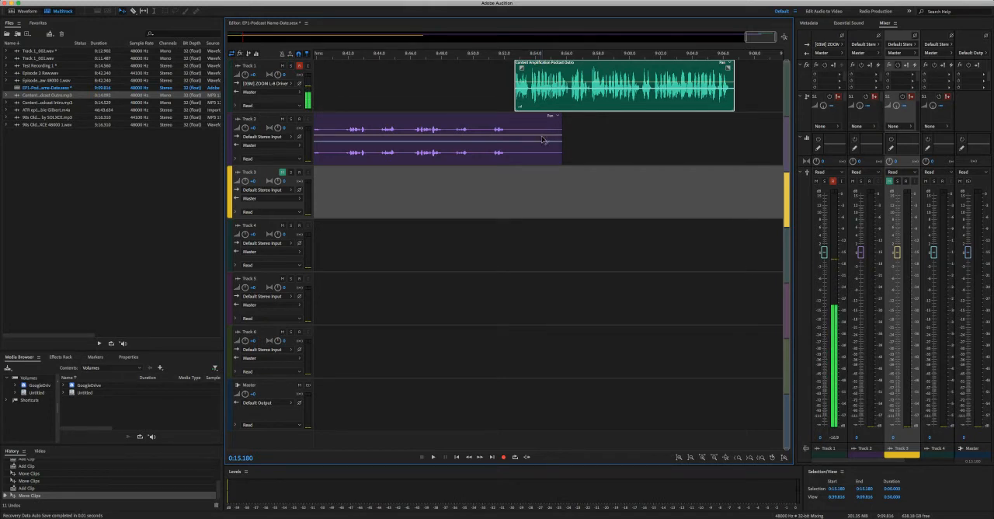
pyautogui.click(539, 201)
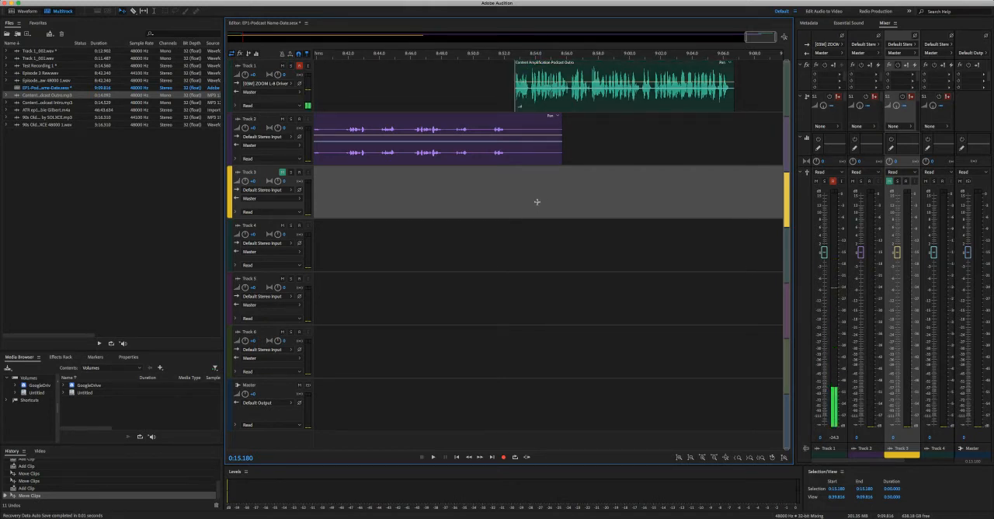
# Add the 48000 Hz copy of the 90s instrumental to Track 3 and shift it earlier so it ends just after the outro.
pyautogui.click(43, 117)
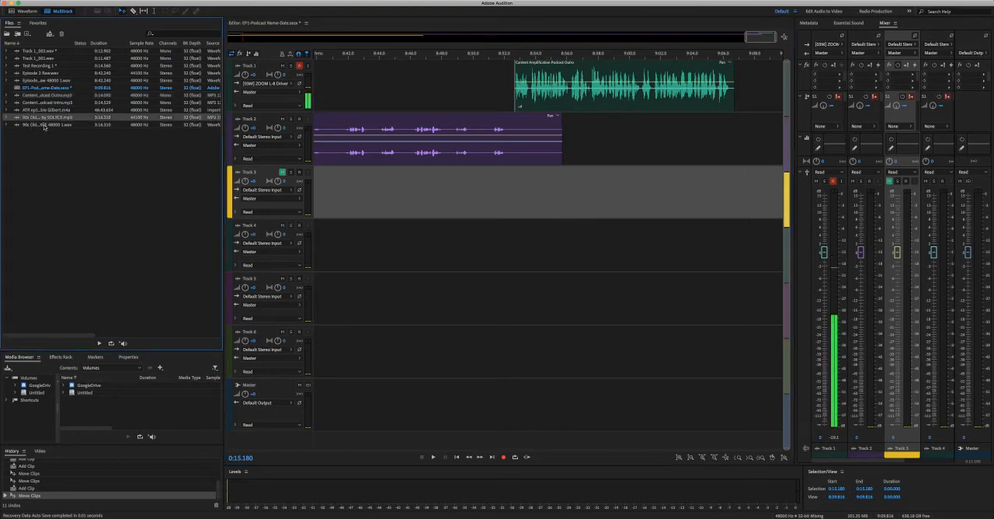
pyautogui.moveTo(43, 124); pyautogui.dragTo(332, 189)
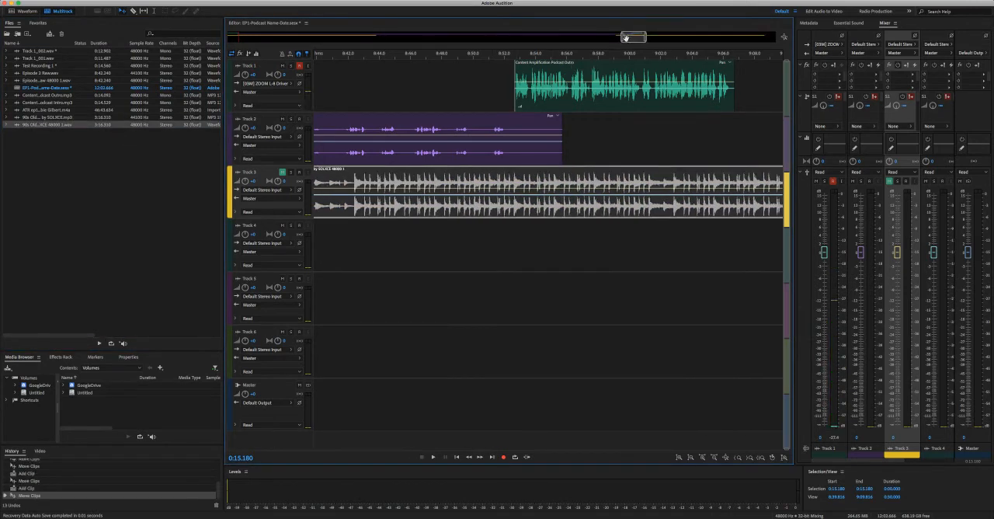
pyautogui.moveTo(622, 40)
pyautogui.mouseDown()
pyautogui.moveTo(303, 39)
pyautogui.moveTo(436, 46)
pyautogui.moveTo(620, 37)
pyautogui.mouseUp()
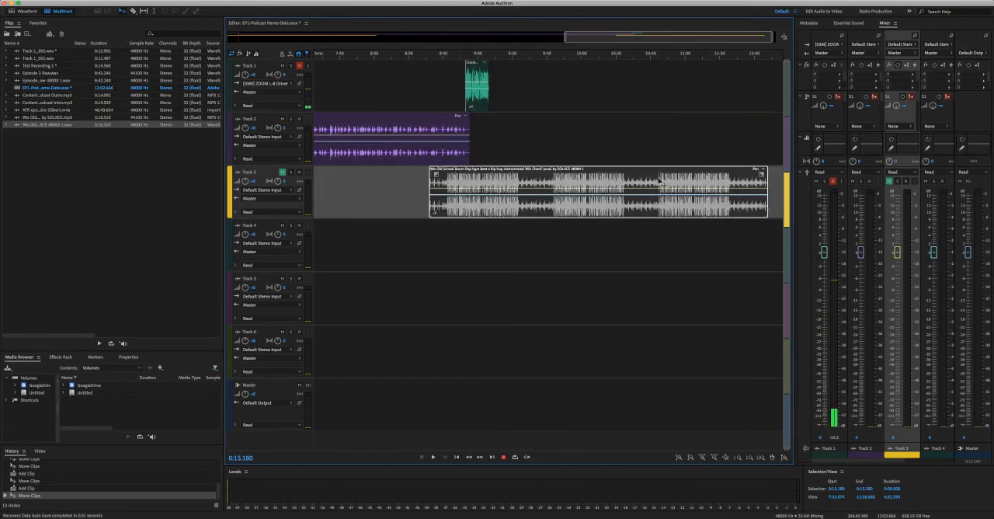
pyautogui.moveTo(660, 180); pyautogui.dragTo(399, 181)
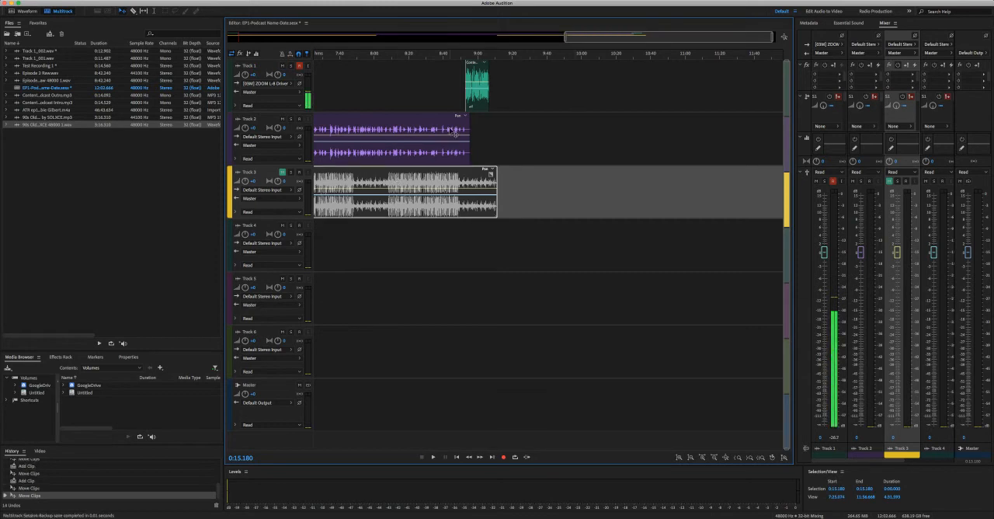
# Unmute Track 3 and play the episode's ending into the outro from about 8:46.
pyautogui.moveTo(564, 36); pyautogui.dragTo(417, 37)
pyautogui.click(591, 59)
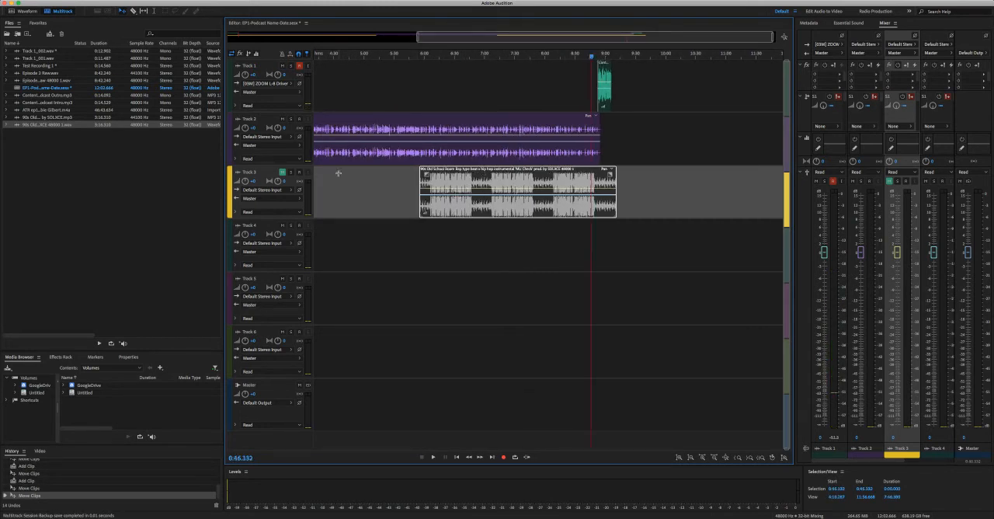
pyautogui.click(282, 173)
pyautogui.press('space')
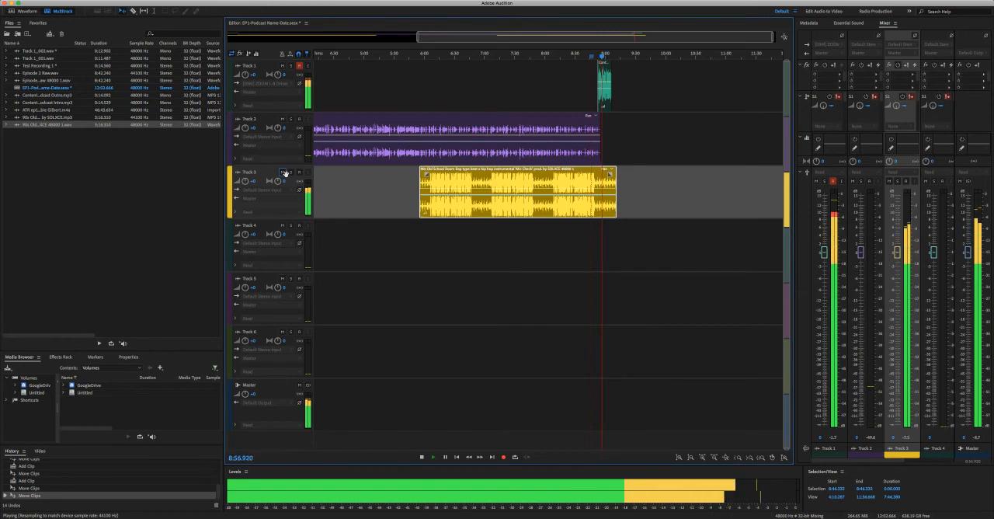
pyautogui.press('space')
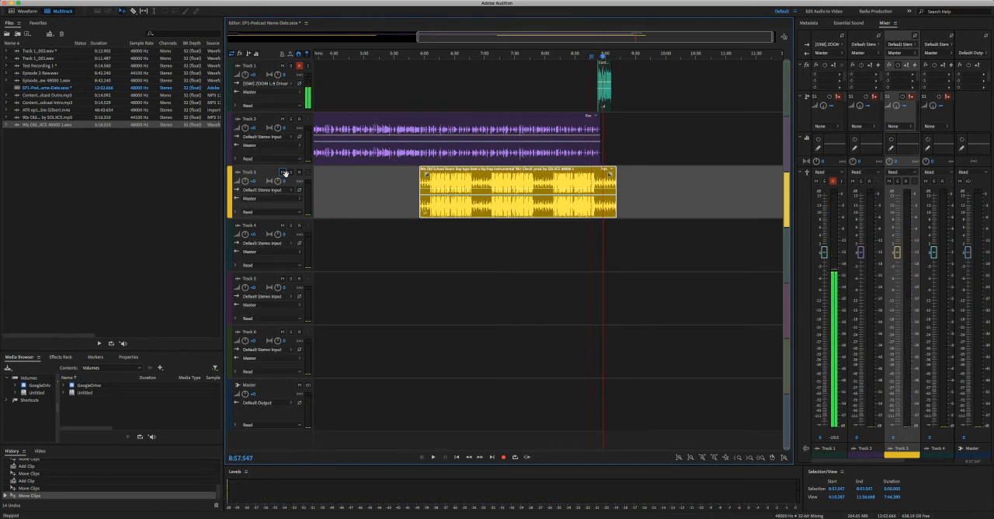